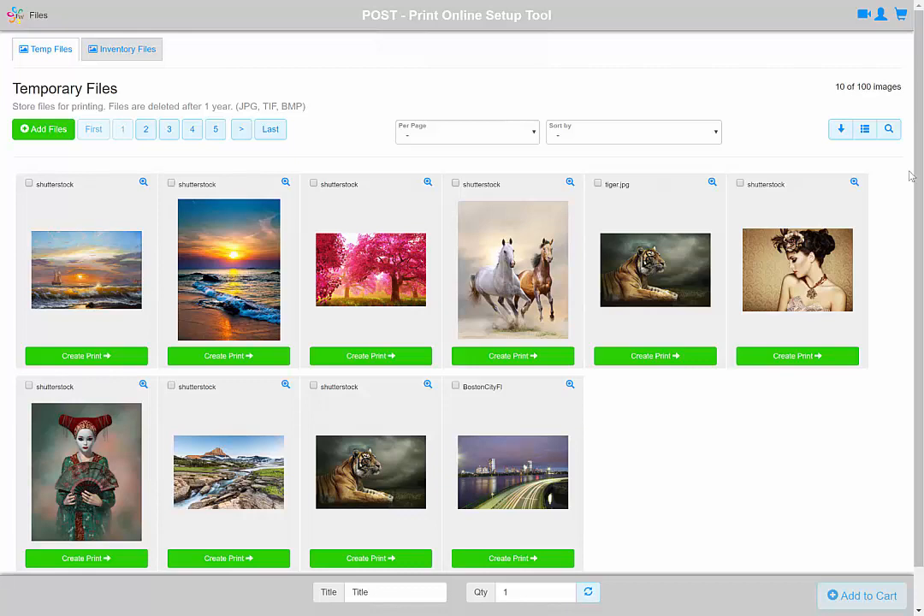
Create a print from the portrait beach sunset image as Fine Art Paper Prints on Hahnemühle Photo Rag media
{"action": "left_click", "coordinate": [225, 356]}
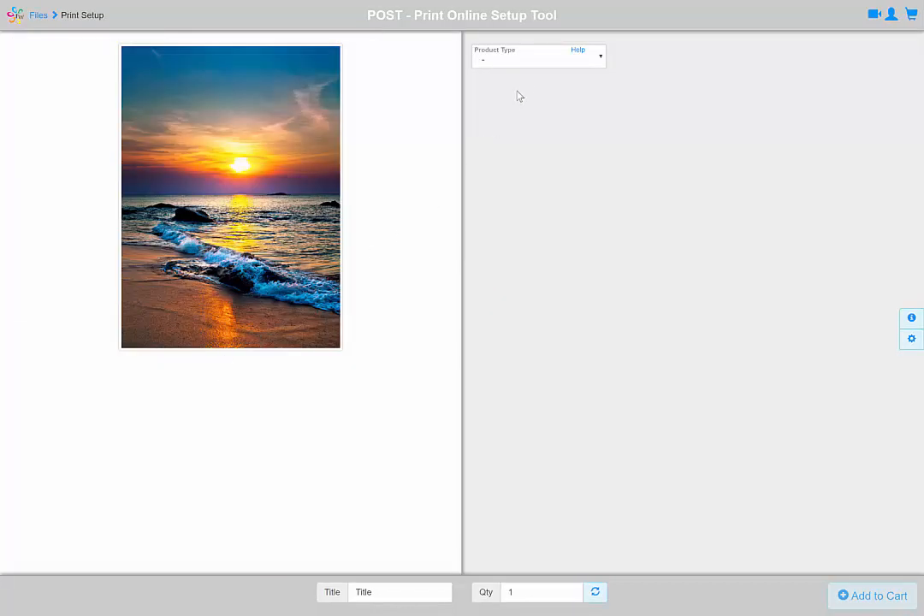
{"action": "left_click", "coordinate": [536, 64]}
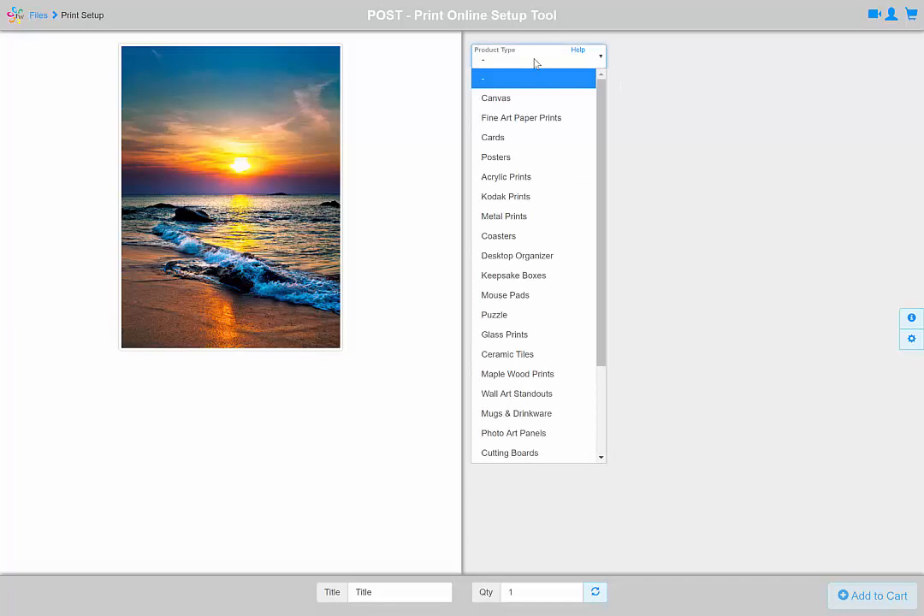
{"action": "left_click", "coordinate": [514, 119]}
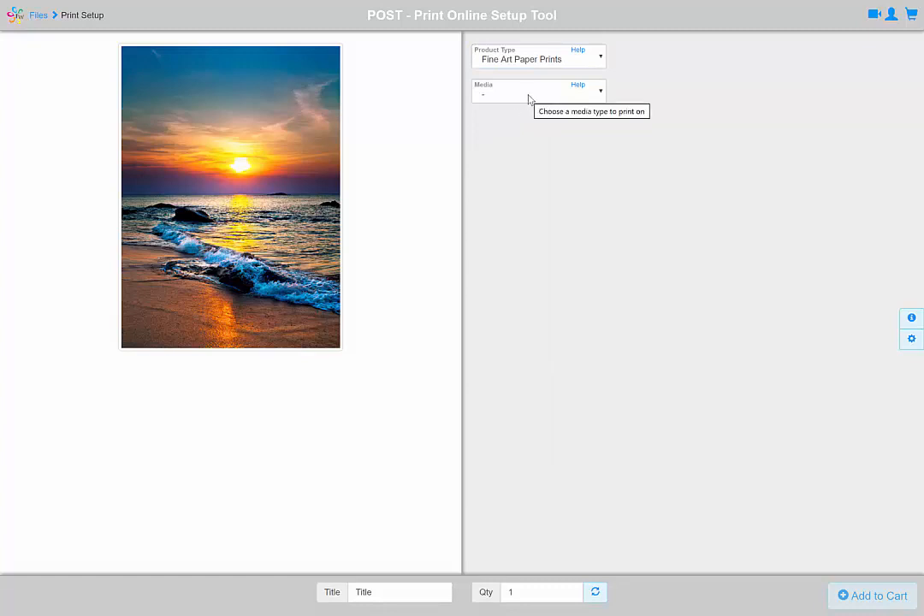
{"action": "left_click", "coordinate": [529, 98]}
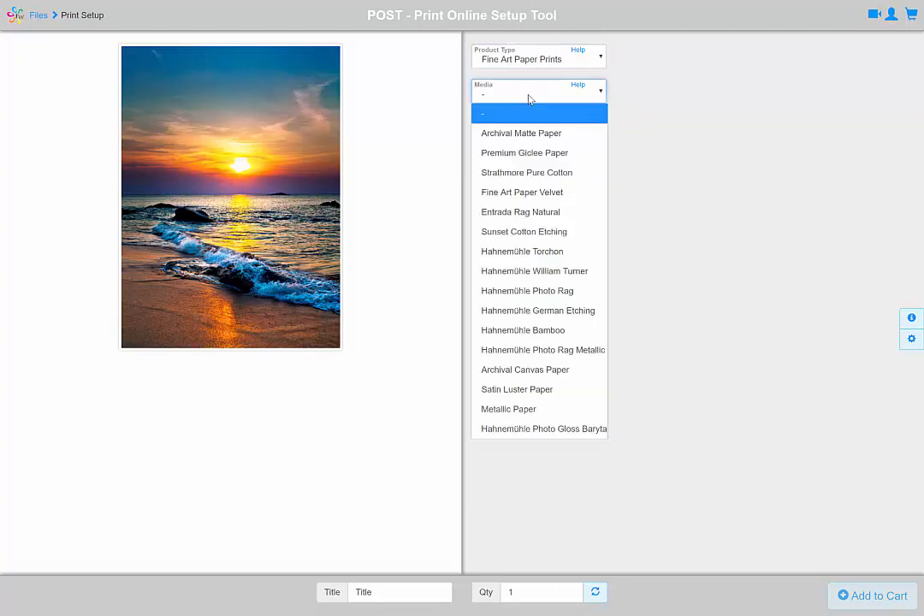
{"action": "left_click", "coordinate": [534, 293]}
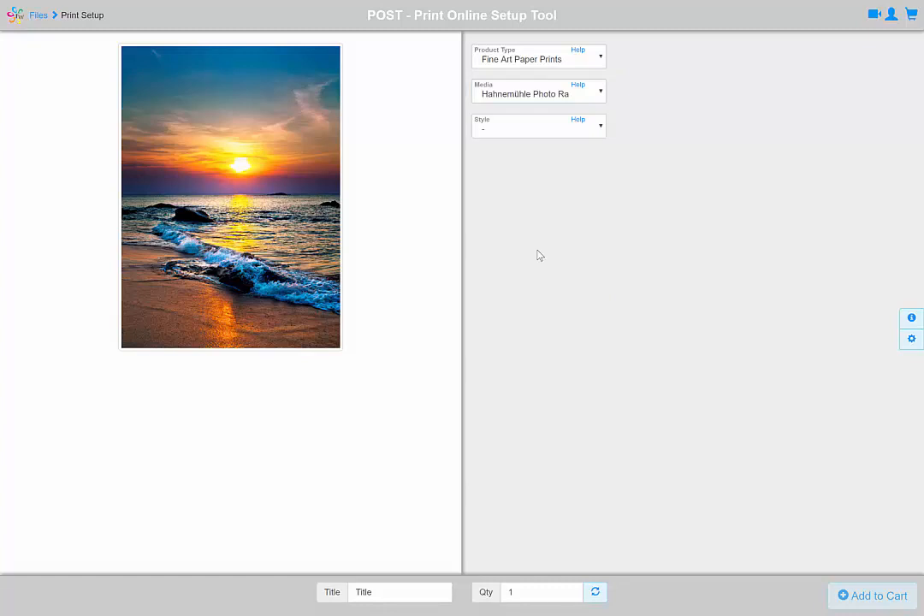
Set the print style to 1" Extra Border Added and the size to 18x22
{"action": "left_click", "coordinate": [536, 128]}
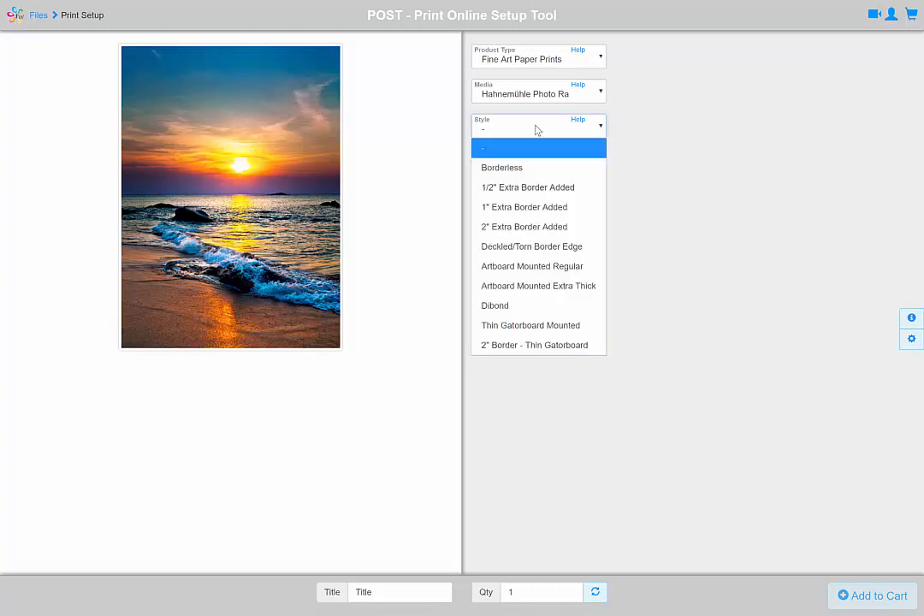
{"action": "left_click", "coordinate": [524, 207]}
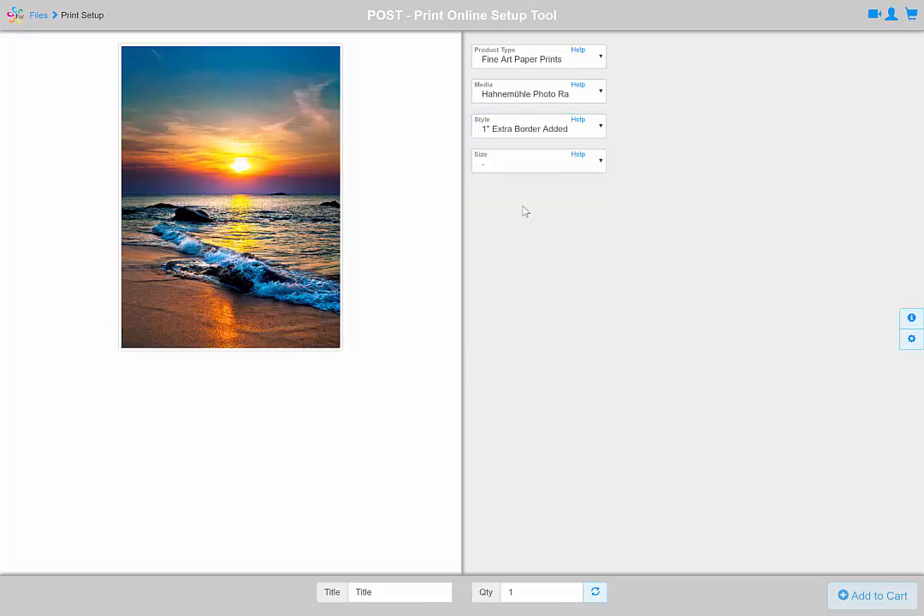
{"action": "left_click", "coordinate": [525, 161]}
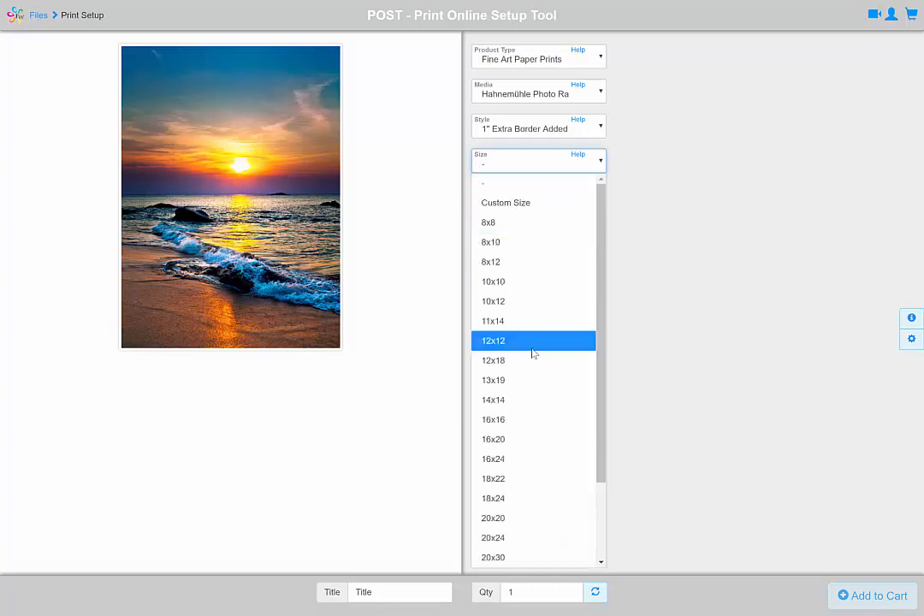
{"action": "left_click", "coordinate": [506, 479]}
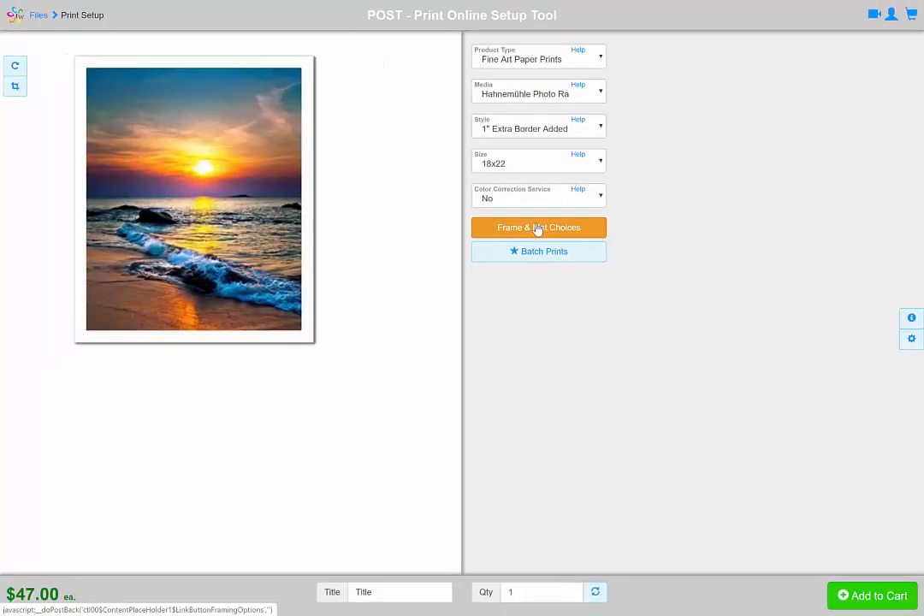
Inspect the detailed view of the 2" X 7/8" Brazilian Cherry frame and select the 2" X 7/8" Mahogany frame for the print
{"action": "left_click", "coordinate": [514, 257]}
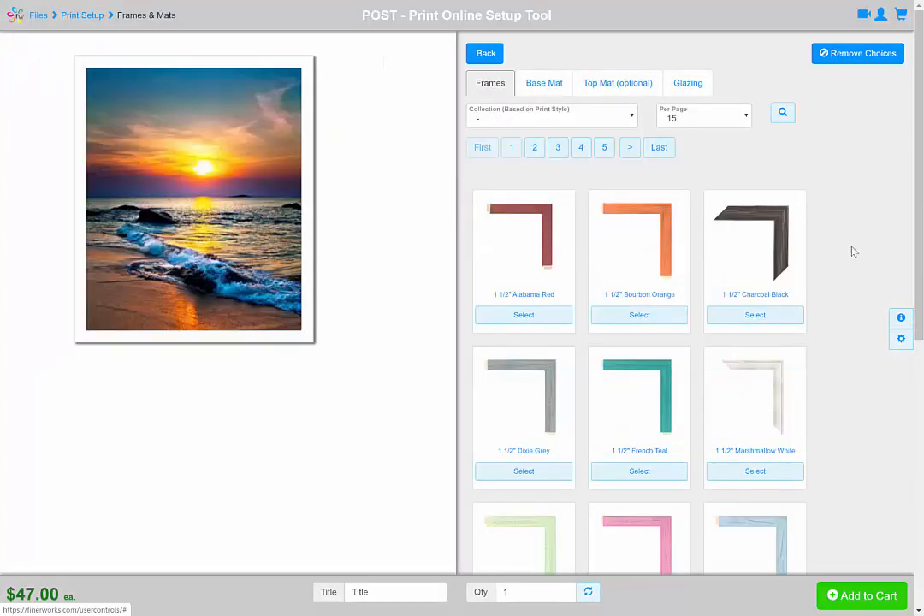
{"action": "left_click_drag", "start_coordinate": [921, 233], "coordinate": [914, 182]}
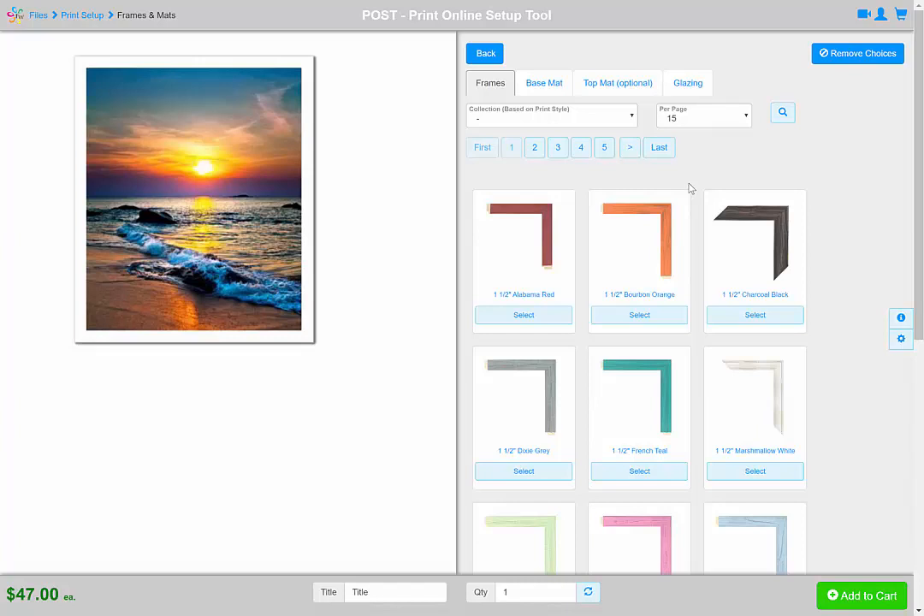
{"action": "left_click", "coordinate": [578, 151]}
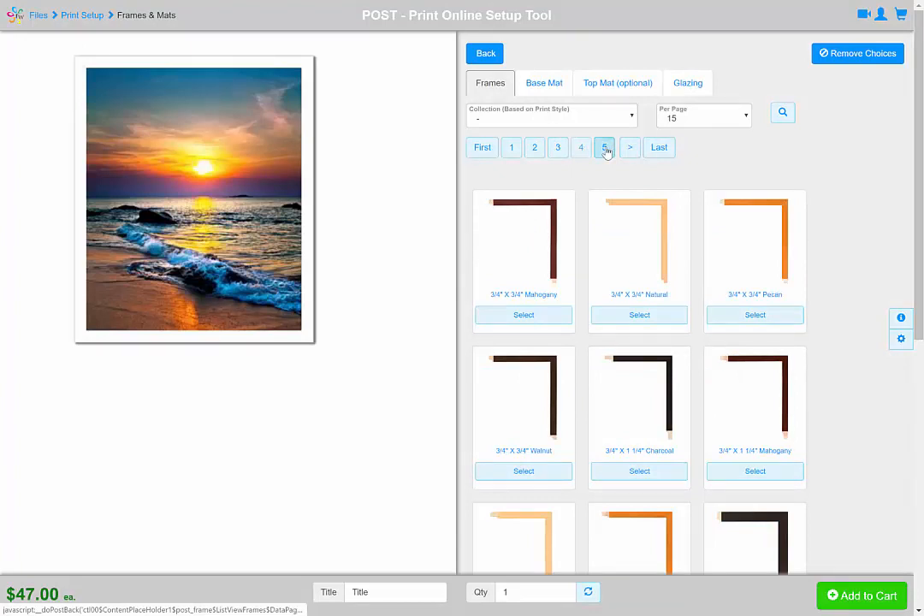
{"action": "left_click", "coordinate": [606, 151]}
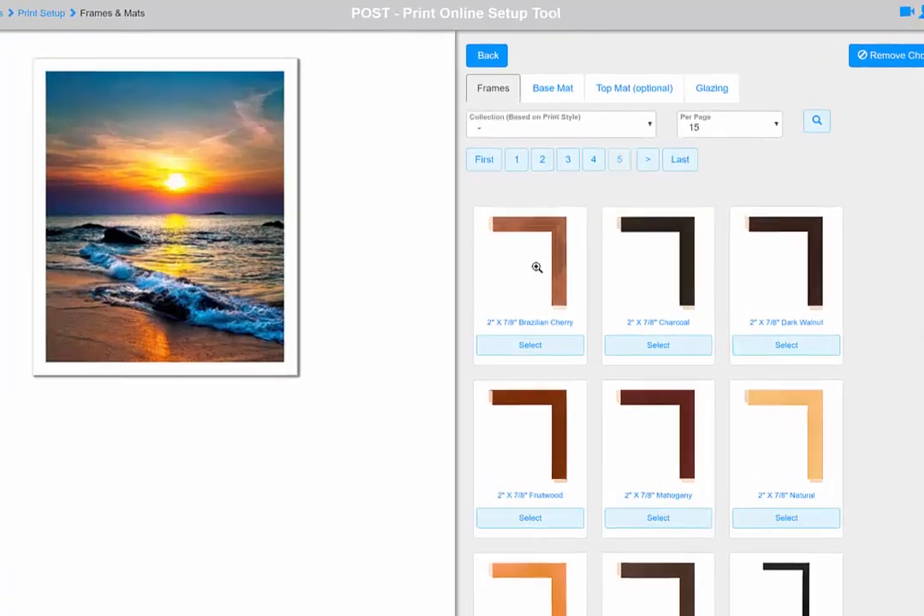
{"action": "left_click", "coordinate": [530, 245]}
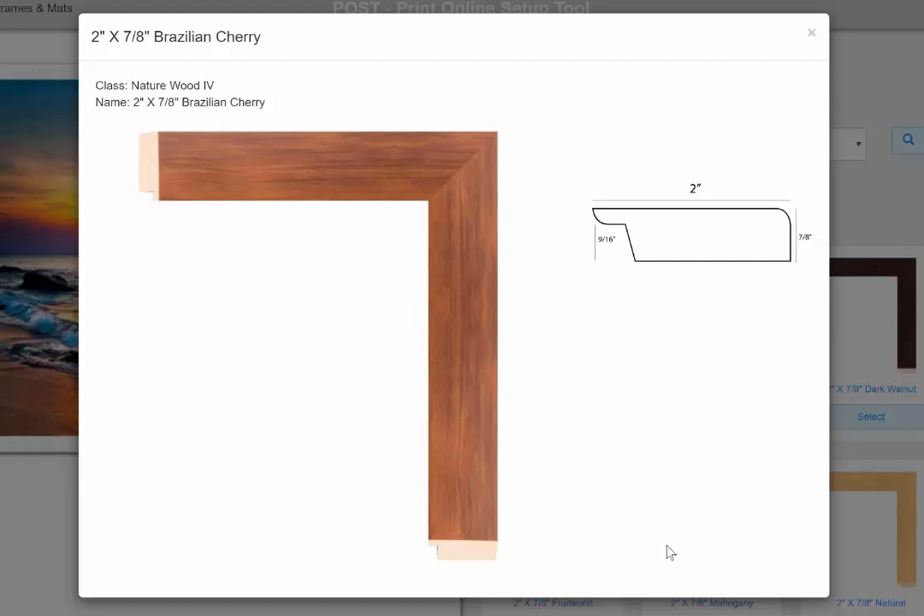
{"action": "left_click", "coordinate": [810, 36]}
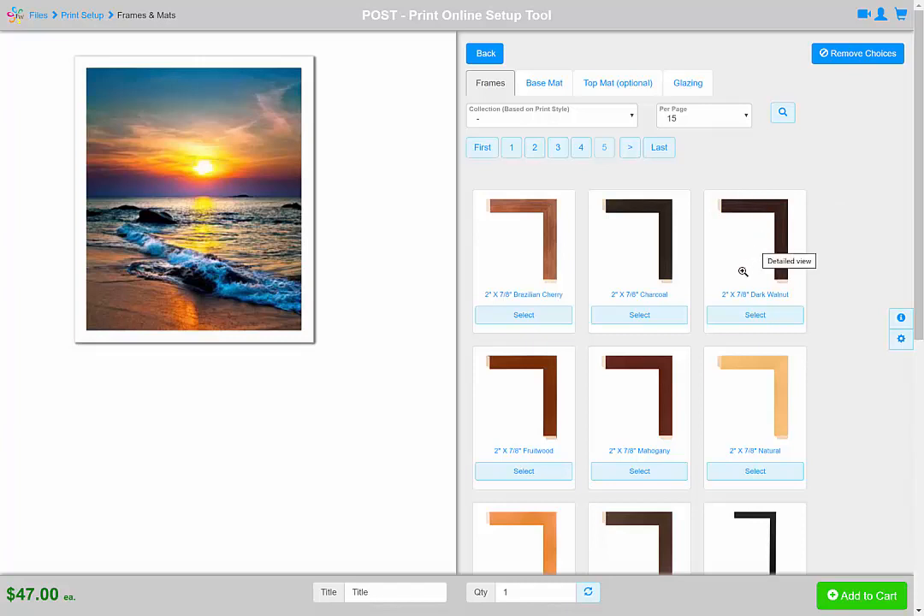
{"action": "left_click", "coordinate": [630, 483]}
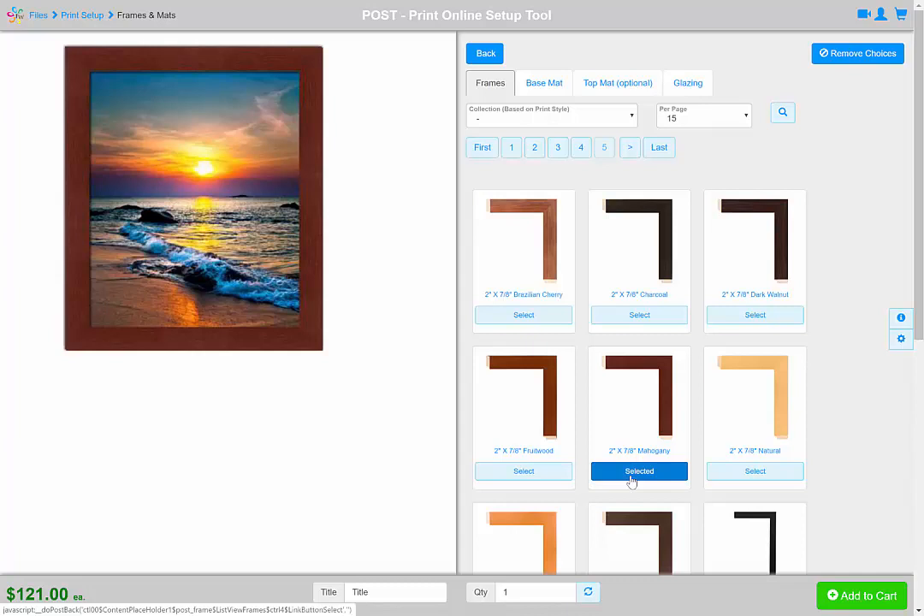
Add a Saffron base mat and set the frame and mat size to 28" wide by 32" high
{"action": "left_click", "coordinate": [545, 85]}
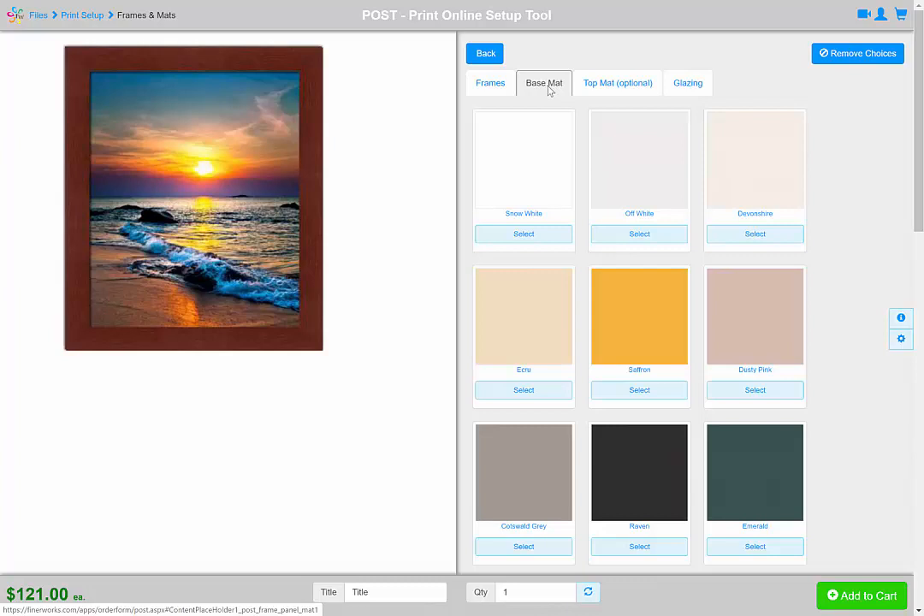
{"action": "left_click", "coordinate": [650, 391]}
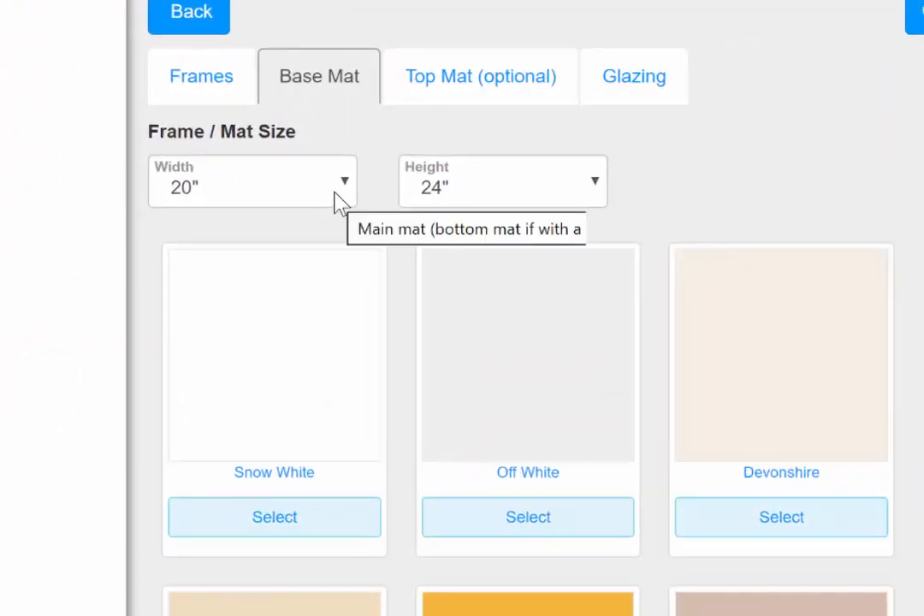
{"action": "left_click", "coordinate": [336, 193]}
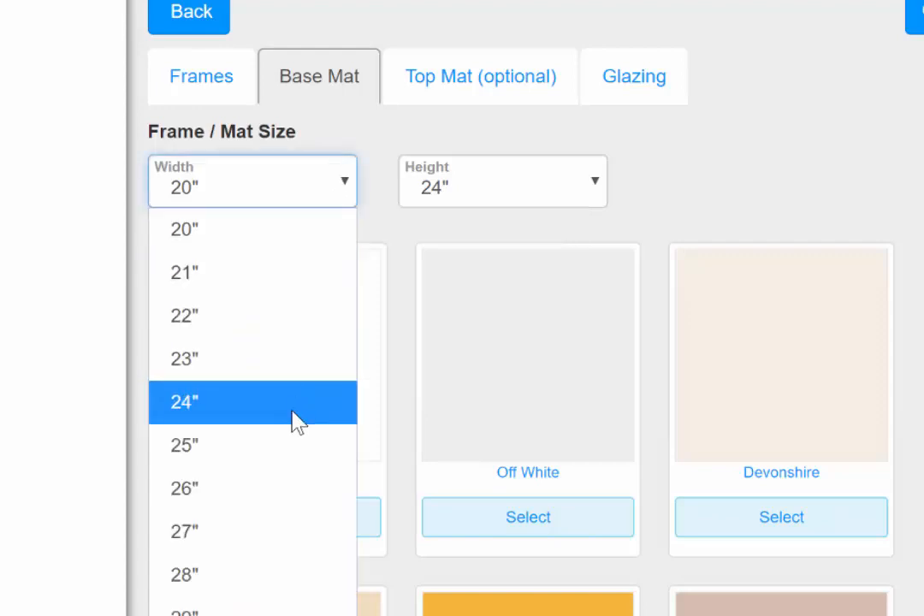
{"action": "left_click", "coordinate": [241, 575]}
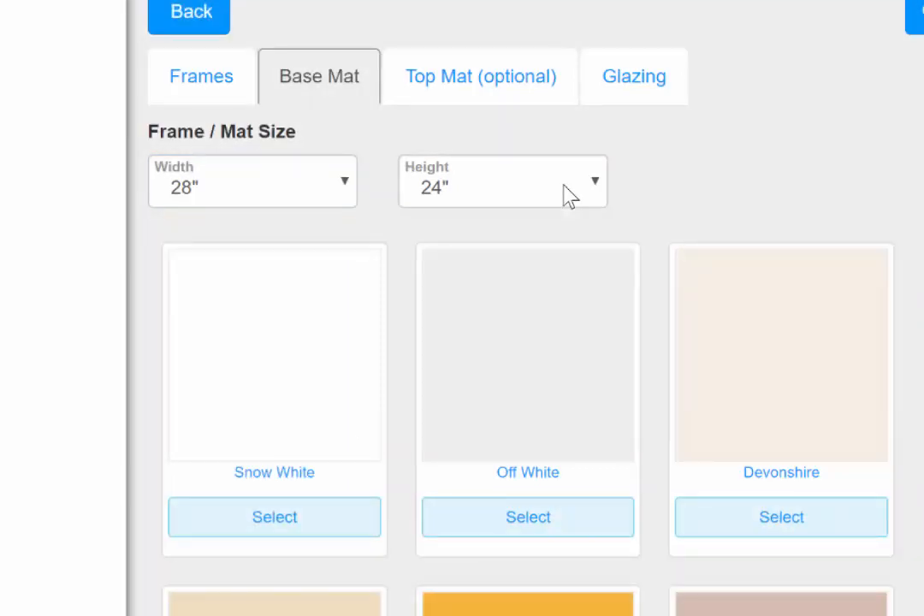
{"action": "left_click", "coordinate": [570, 197]}
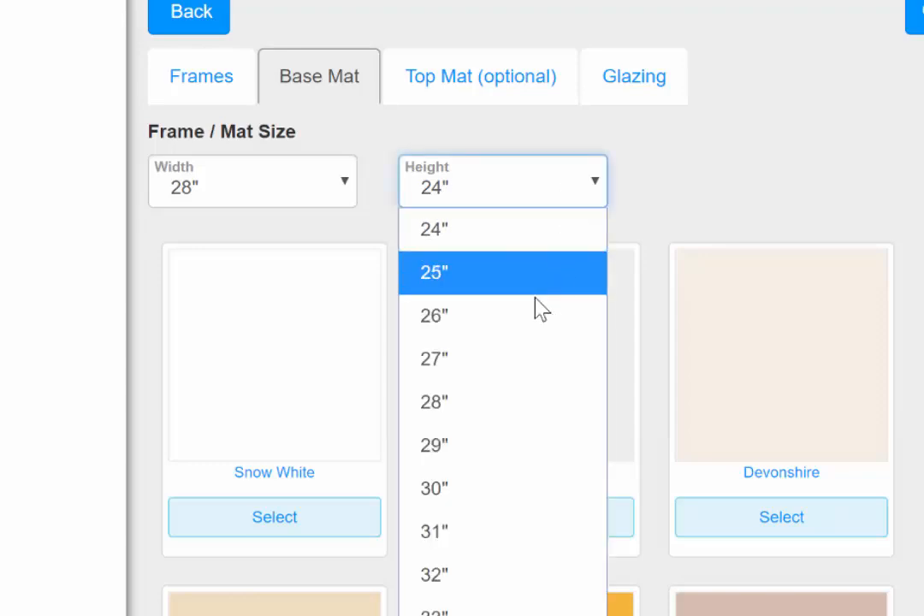
{"action": "left_click", "coordinate": [484, 589]}
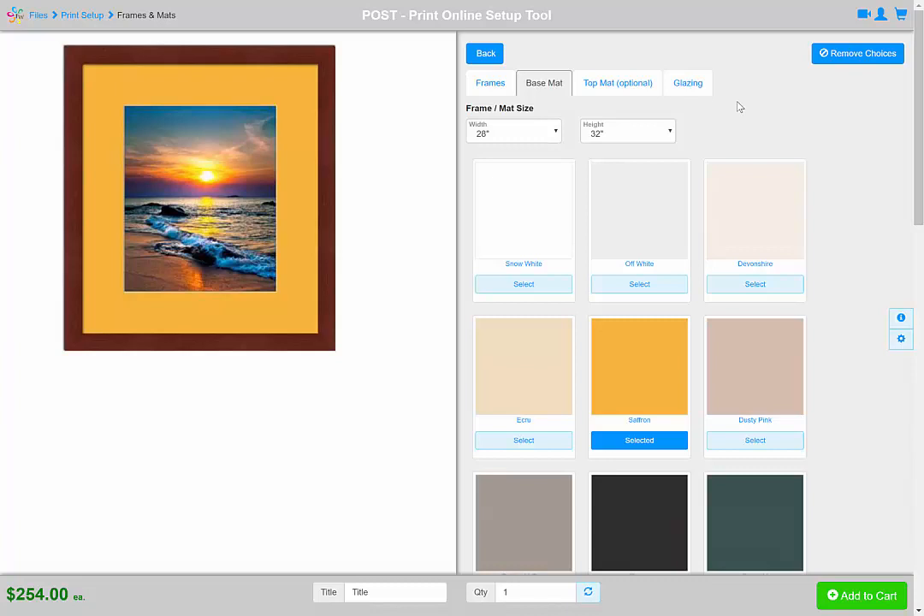
Add an Ecru top mat and enlarge its window by four 1-inch increments, reducing it again by one increment
{"action": "left_click", "coordinate": [605, 87]}
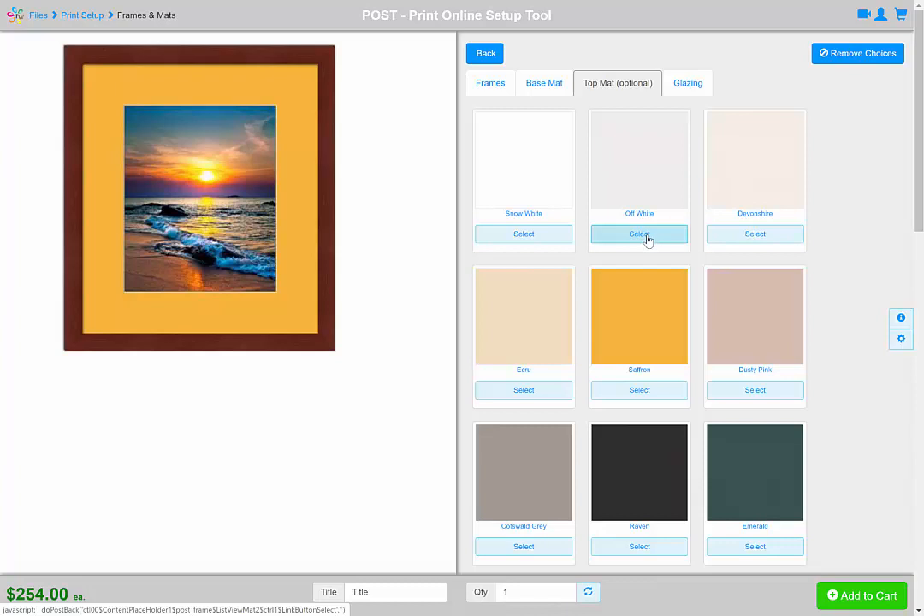
{"action": "left_click", "coordinate": [524, 391]}
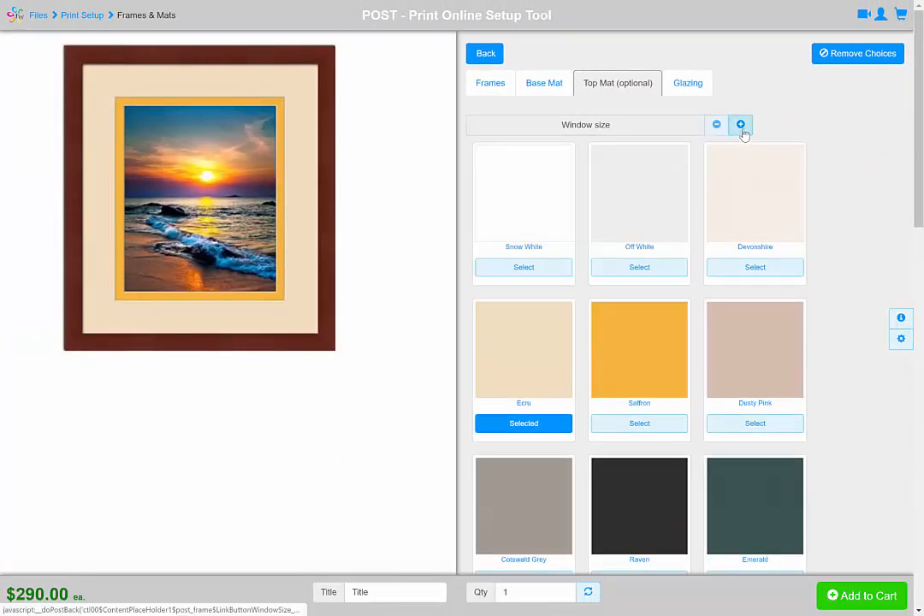
{"action": "left_click", "coordinate": [741, 127]}
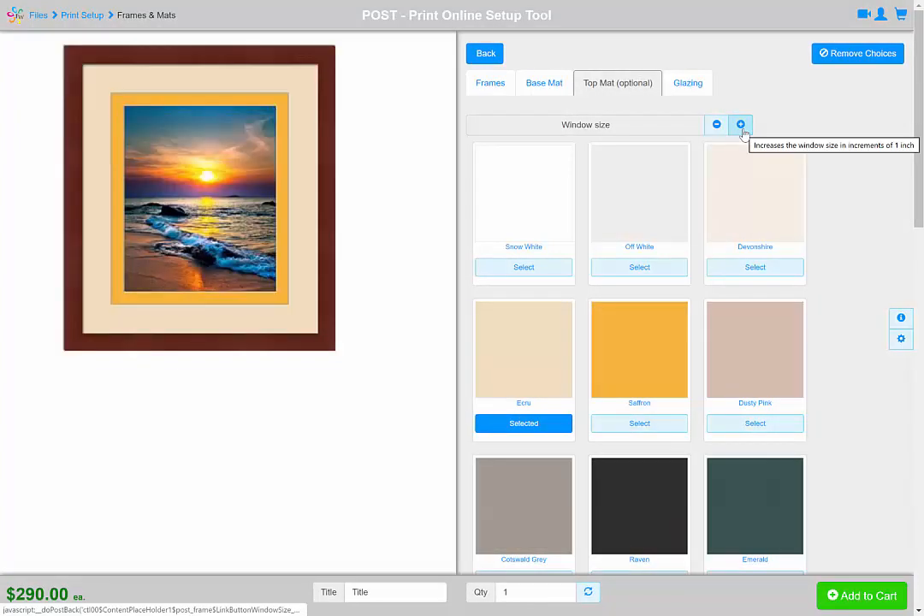
{"action": "left_click", "coordinate": [744, 132]}
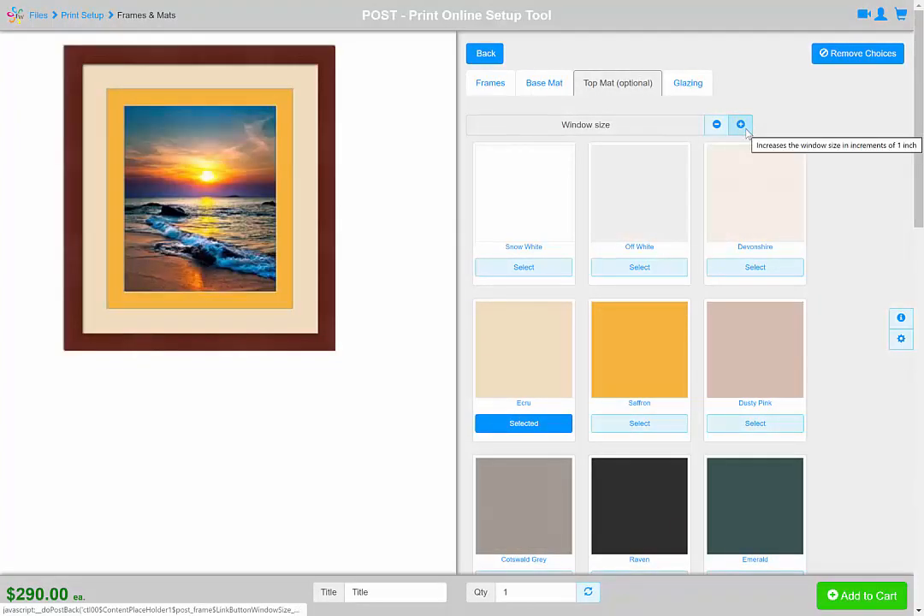
{"action": "left_click", "coordinate": [745, 132]}
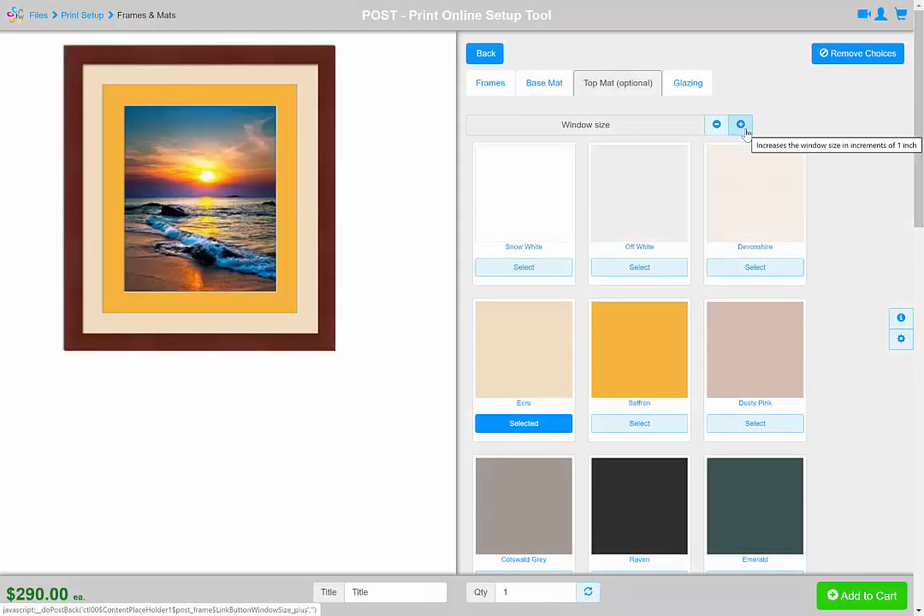
{"action": "left_click", "coordinate": [741, 125]}
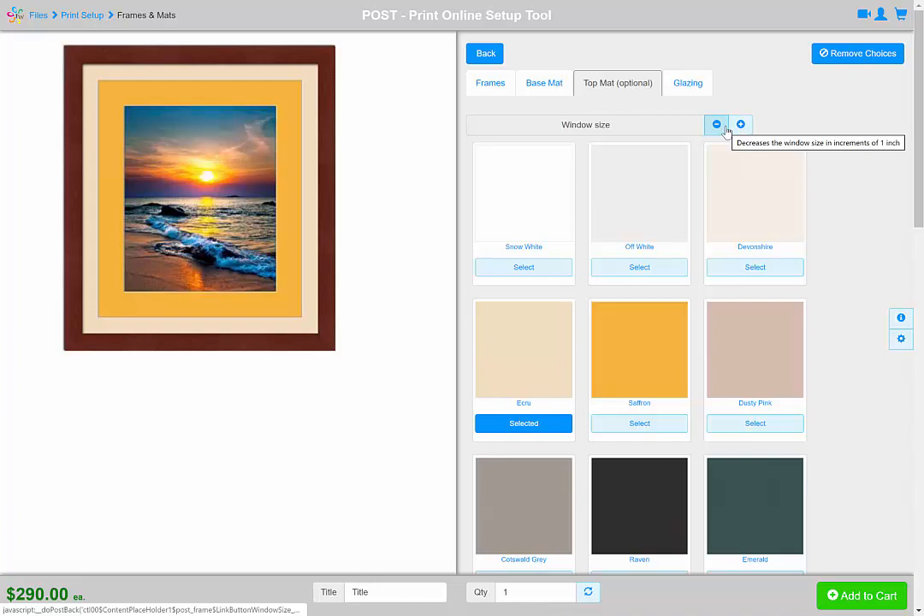
{"action": "left_click", "coordinate": [715, 127]}
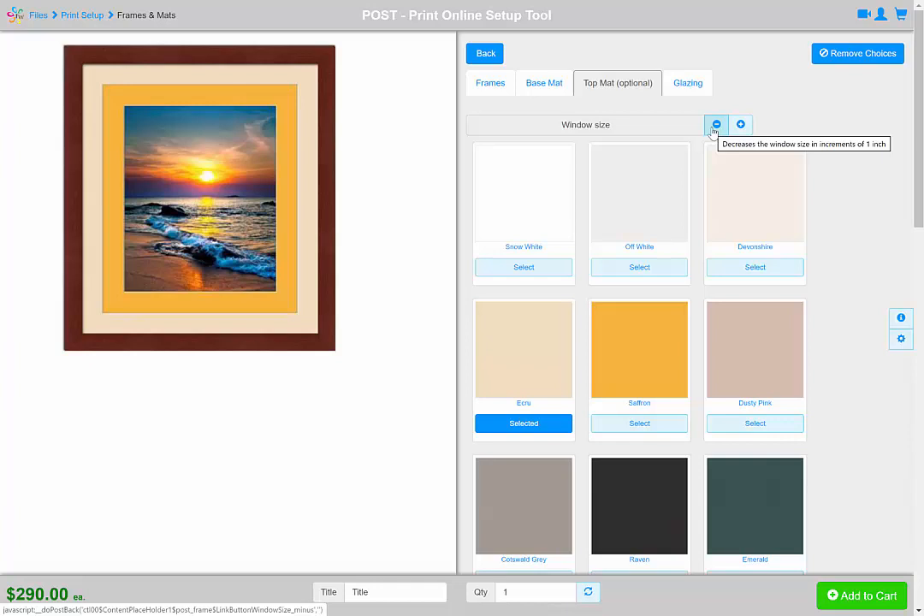
Examine the glazing choices and the detailed description of Premium Clear acrylic
{"action": "left_click", "coordinate": [690, 86]}
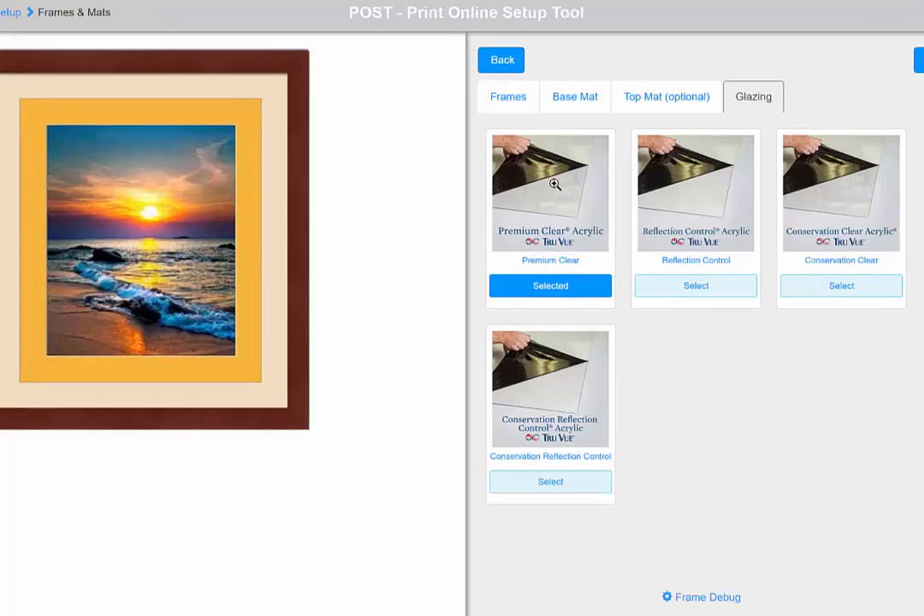
{"action": "left_click", "coordinate": [534, 153]}
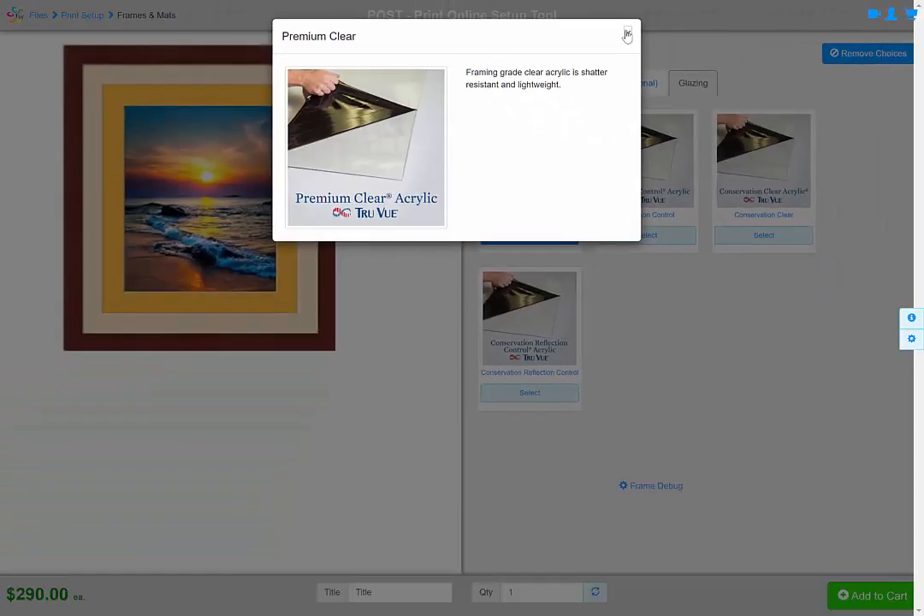
{"action": "left_click", "coordinate": [627, 34]}
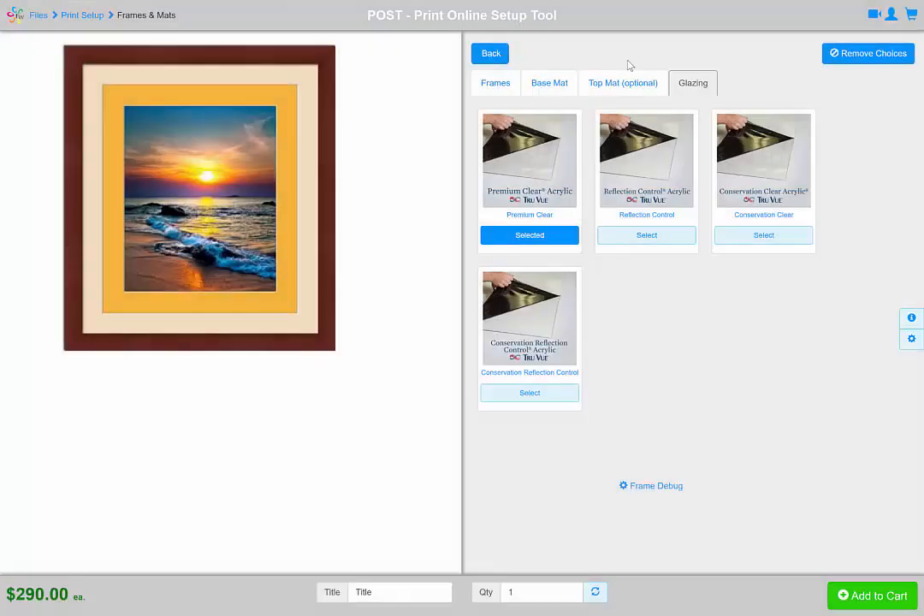